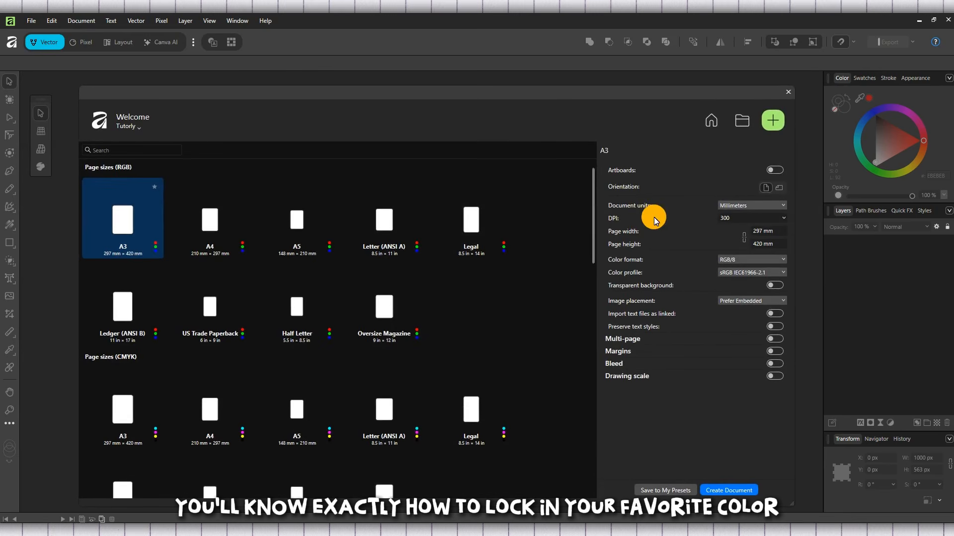
scroll(459, 230, down, 2)
scroll(457, 225, up, 2)
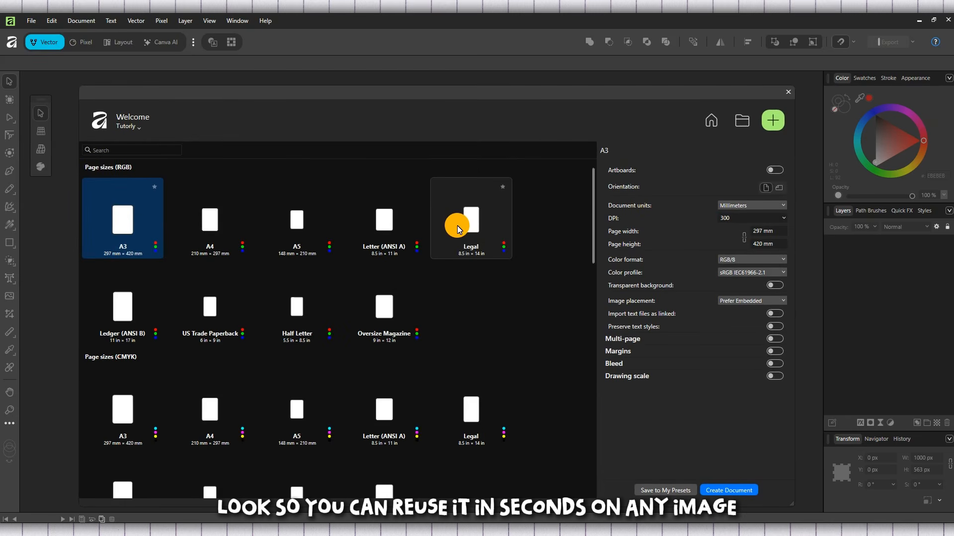
click(738, 121)
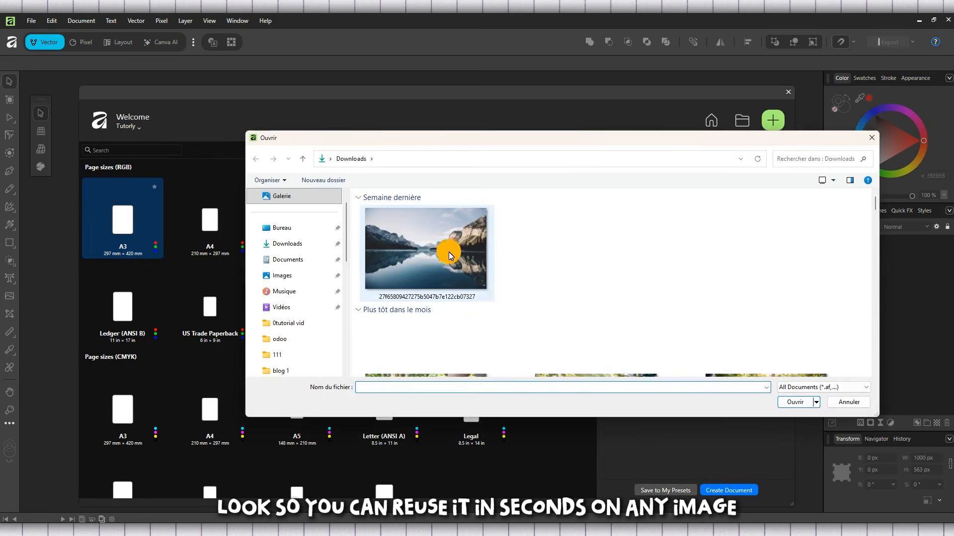
scroll(576, 309, down, 5)
scroll(581, 254, up, 3)
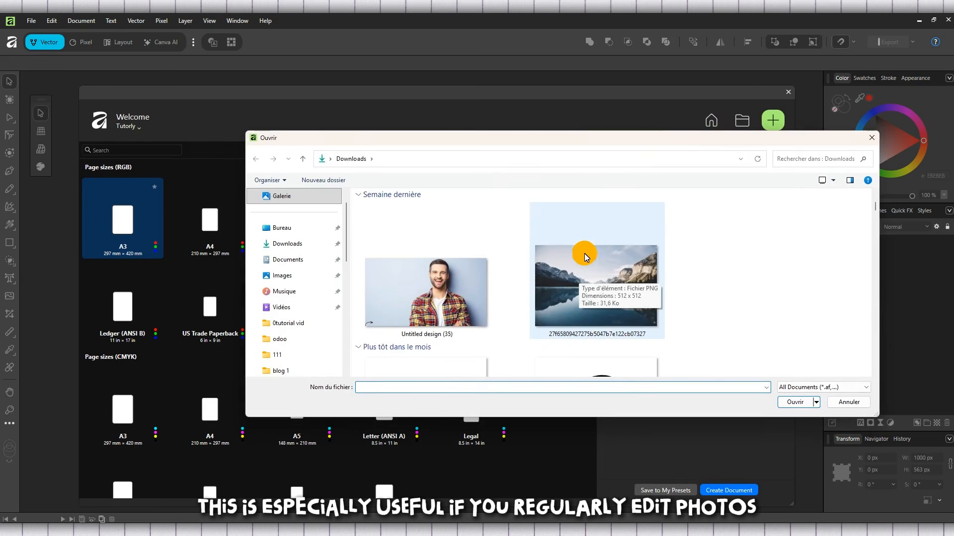
double_click(607, 291)
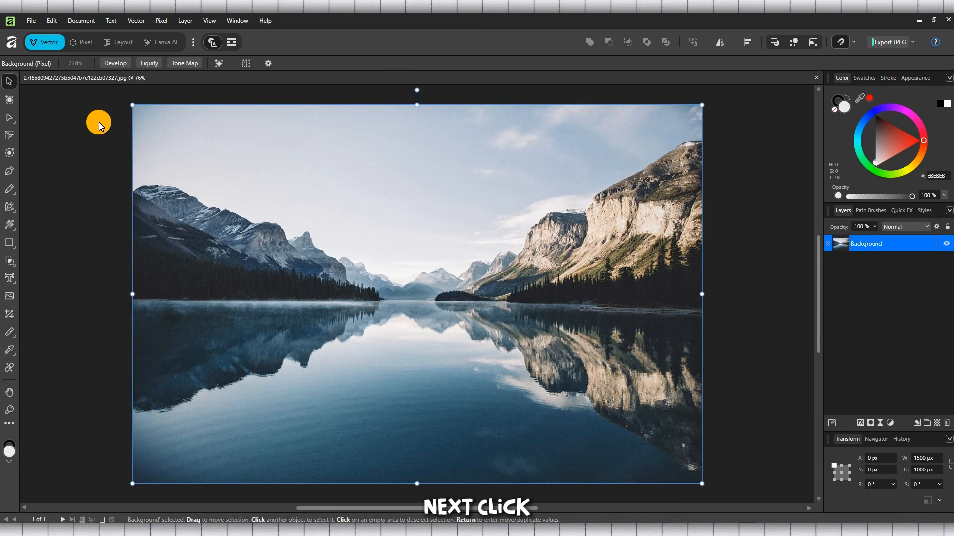
Switch to the Pixel workspace
click(164, 20)
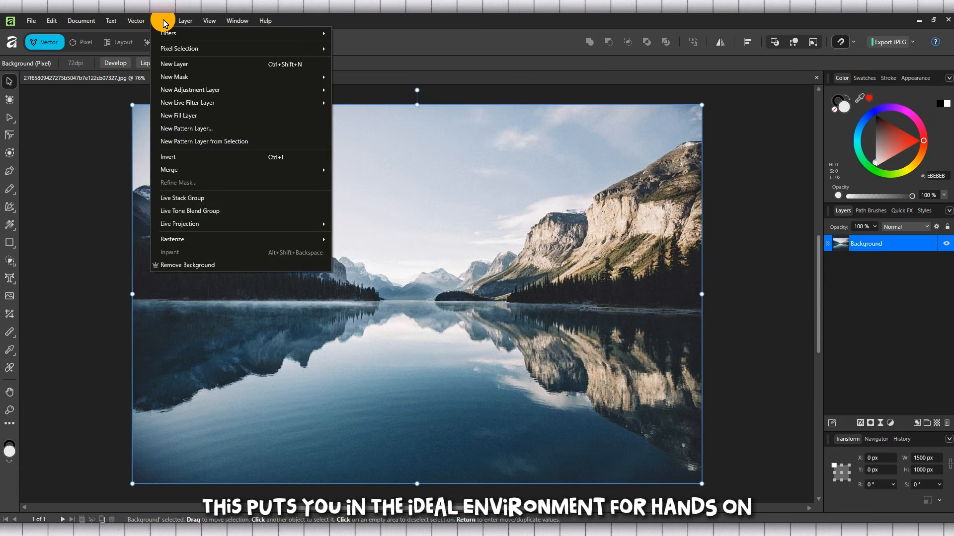
click(86, 40)
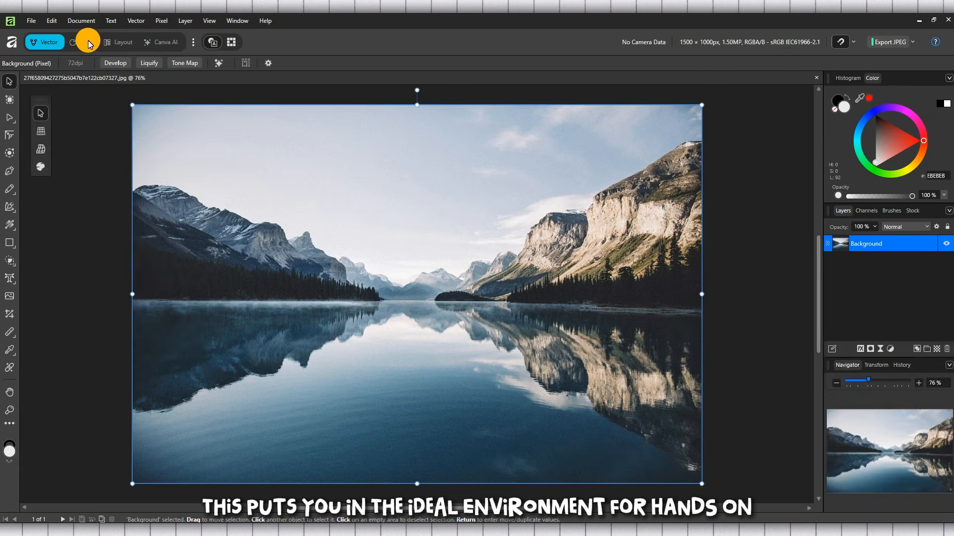
Add a new Color Balance adjustment layer to the photo
click(157, 19)
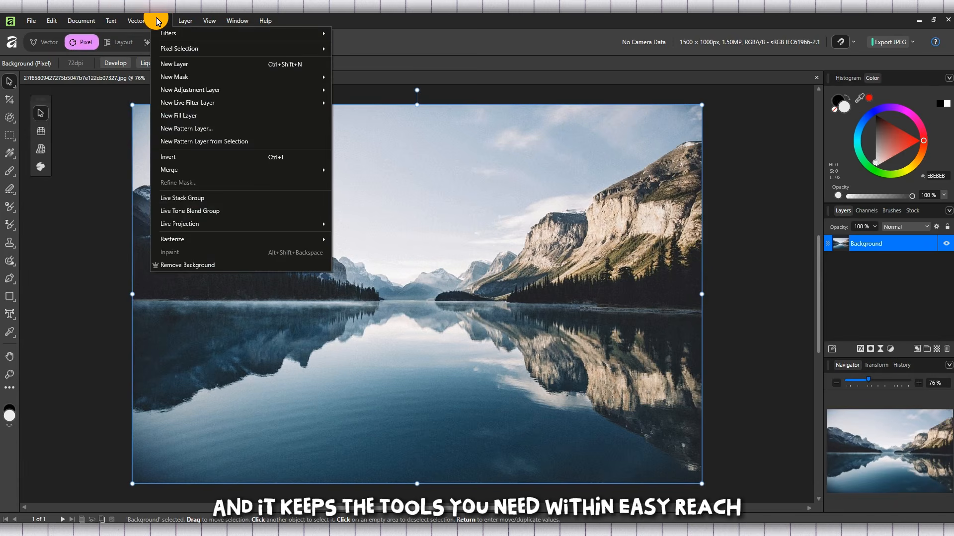
click(164, 21)
click(160, 23)
click(163, 22)
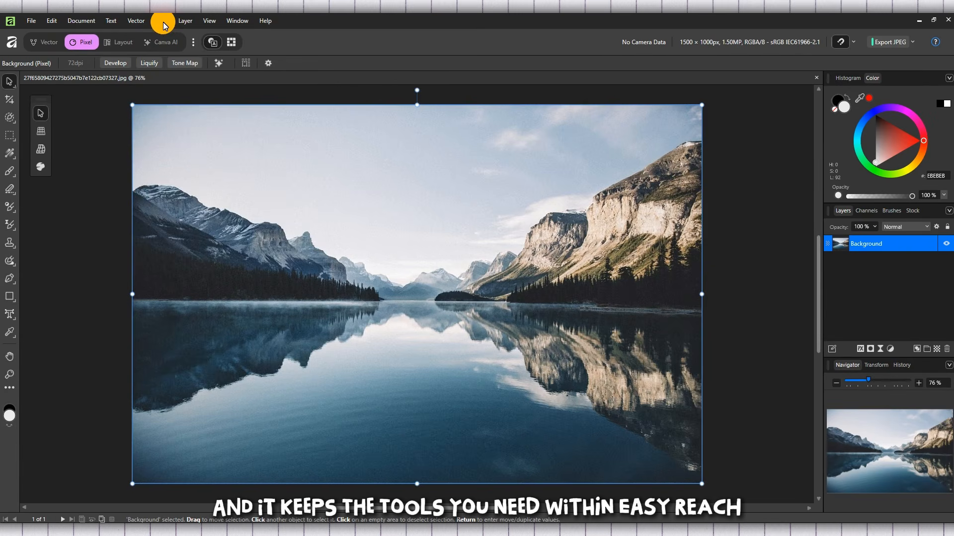
click(162, 22)
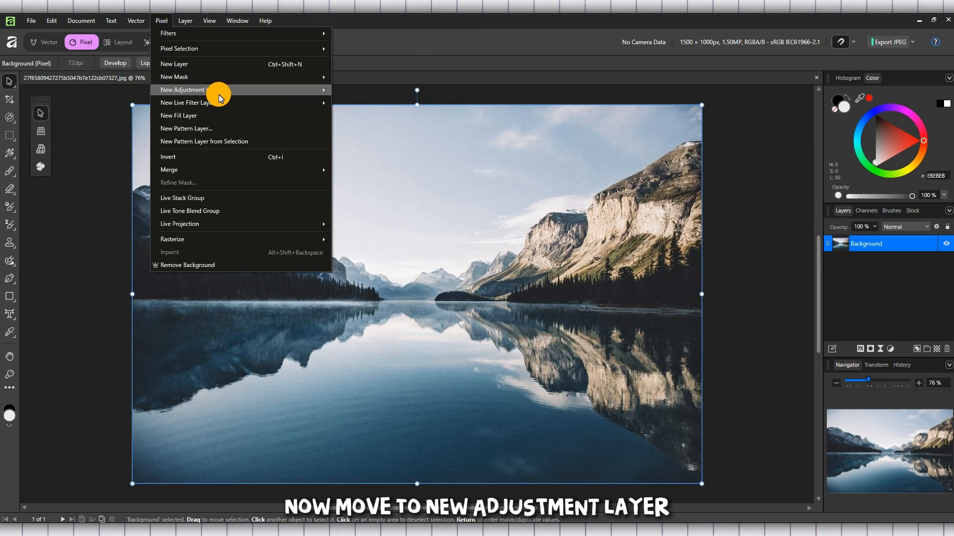
mouse_move(222, 92)
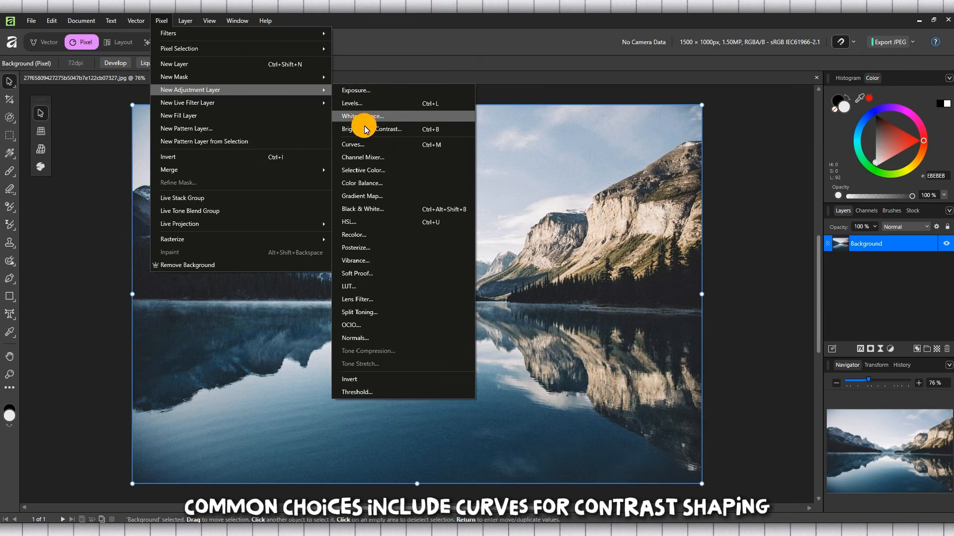
click(386, 186)
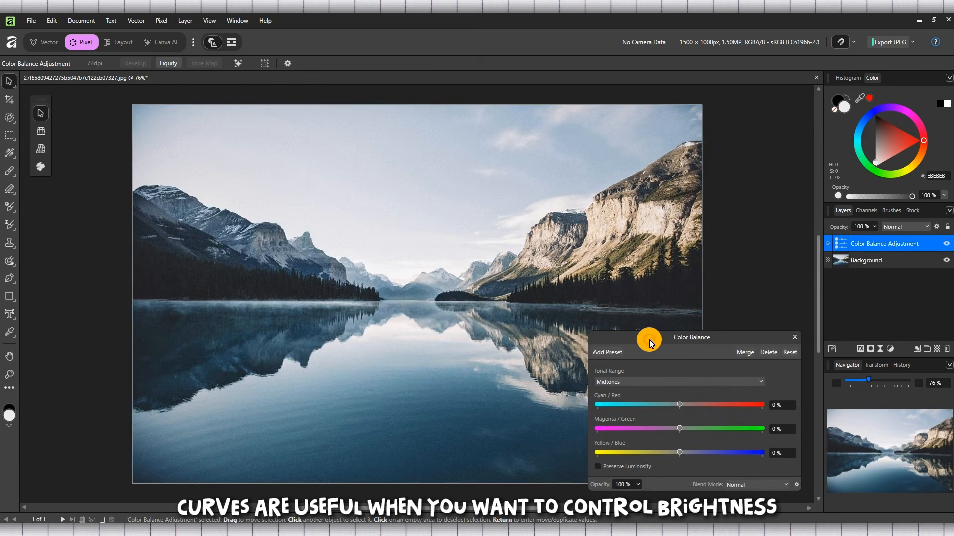
Set the midtones Cyan/Red to 65%, Magenta/Green to -39% and Yellow/Blue to 40%
drag(649, 340, 660, 124)
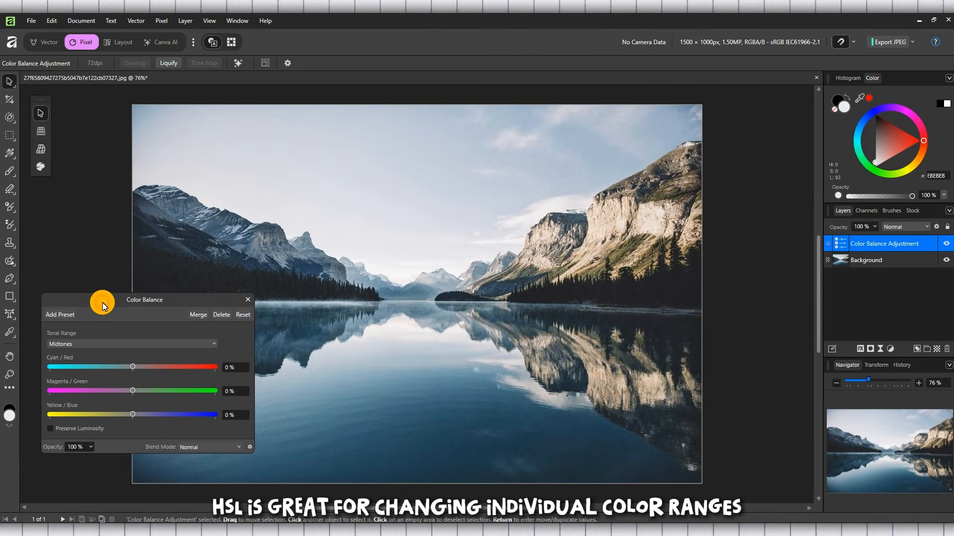
drag(102, 305, 138, 332)
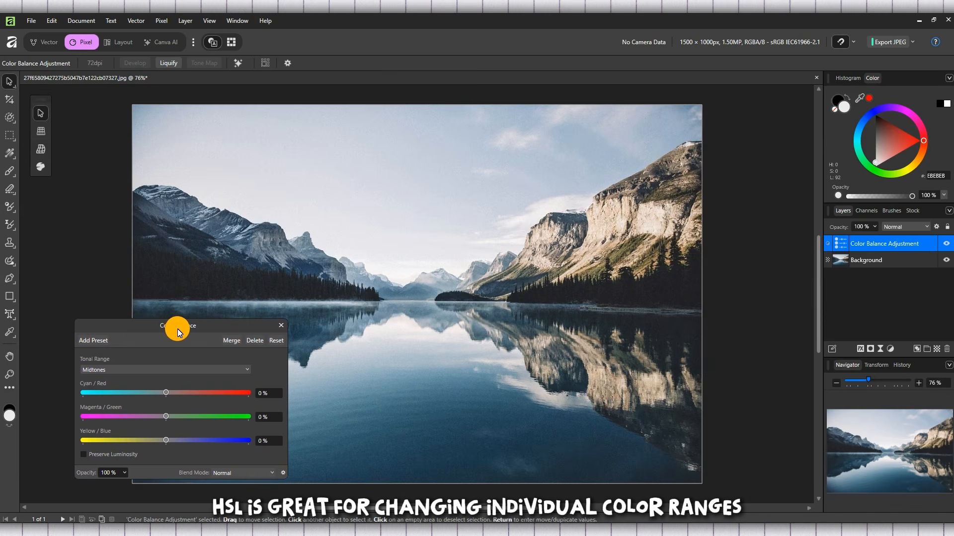
drag(165, 392, 220, 393)
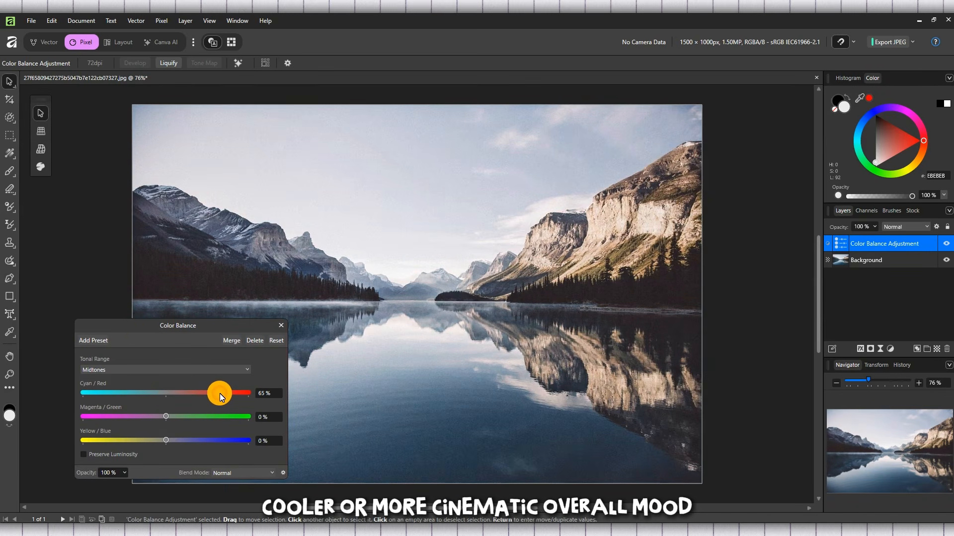
drag(163, 418, 199, 439)
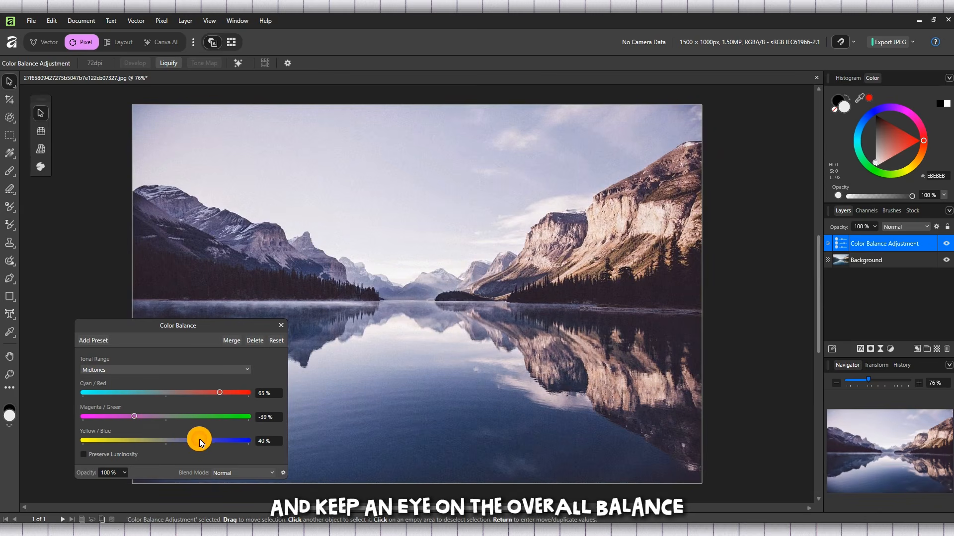
Toggle the Color Balance adjustment layer's visibility to compare the photo before and after
drag(204, 326, 742, 334)
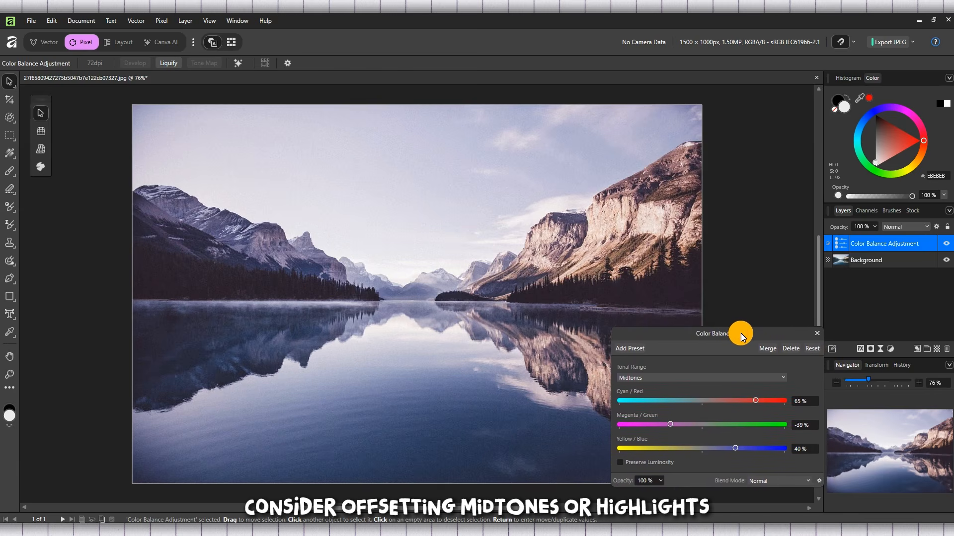
click(947, 244)
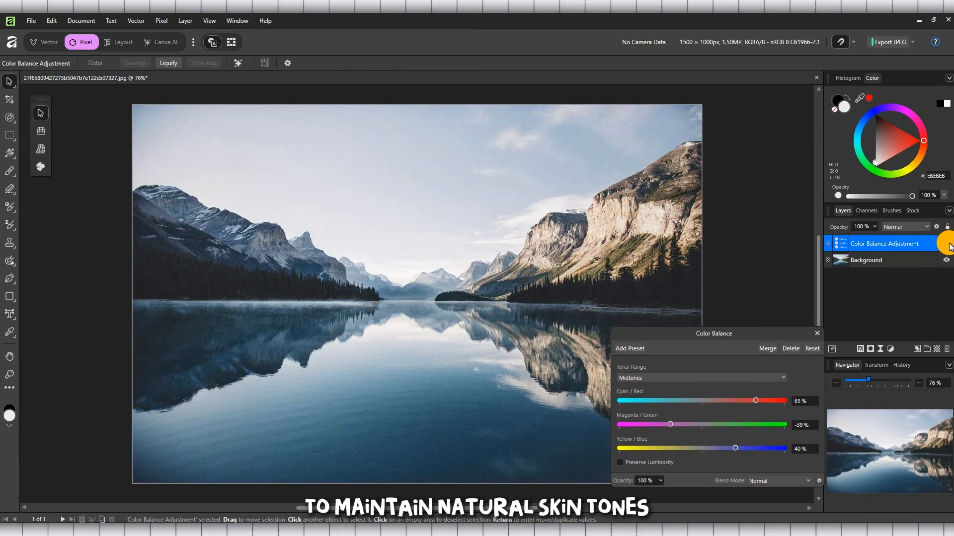
click(947, 244)
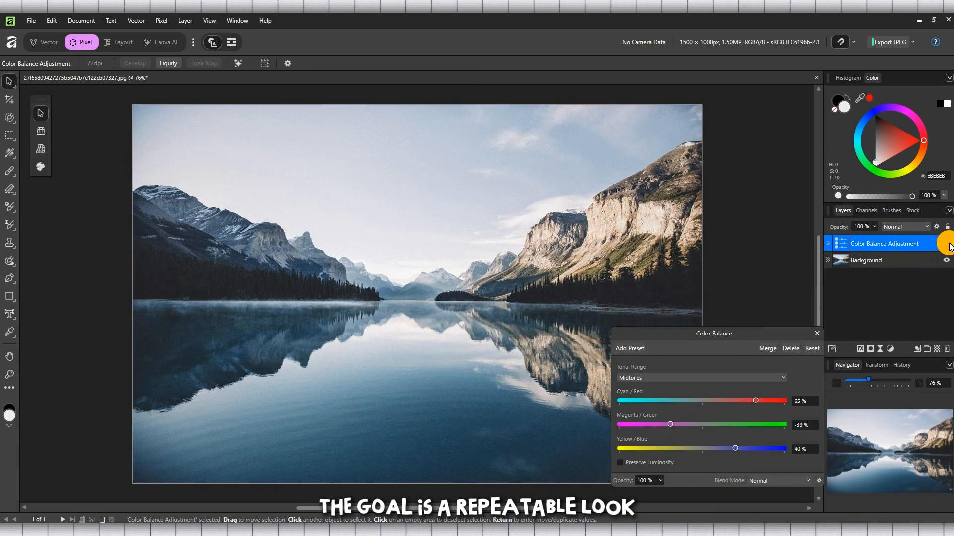
click(947, 244)
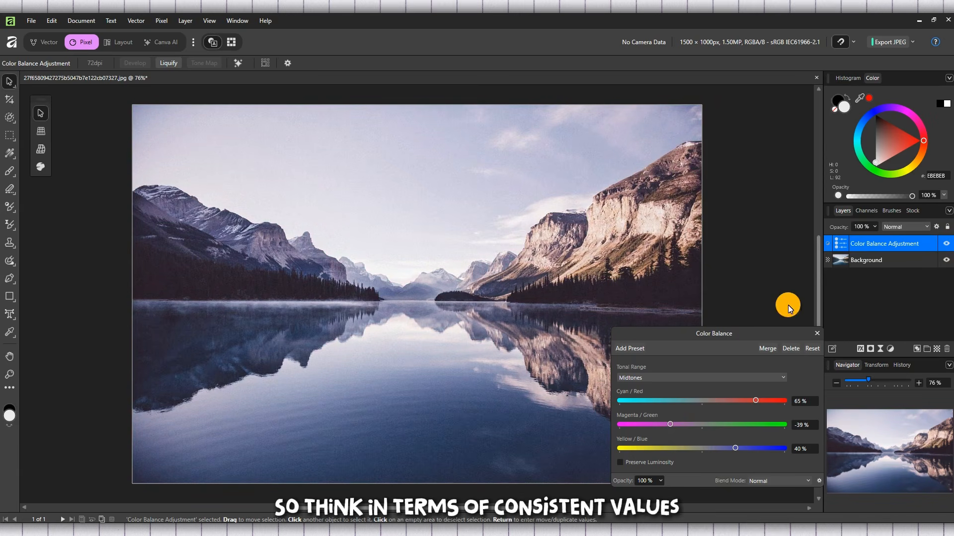
Set the midtones Yellow/Blue balance to -61%
drag(745, 332, 720, 304)
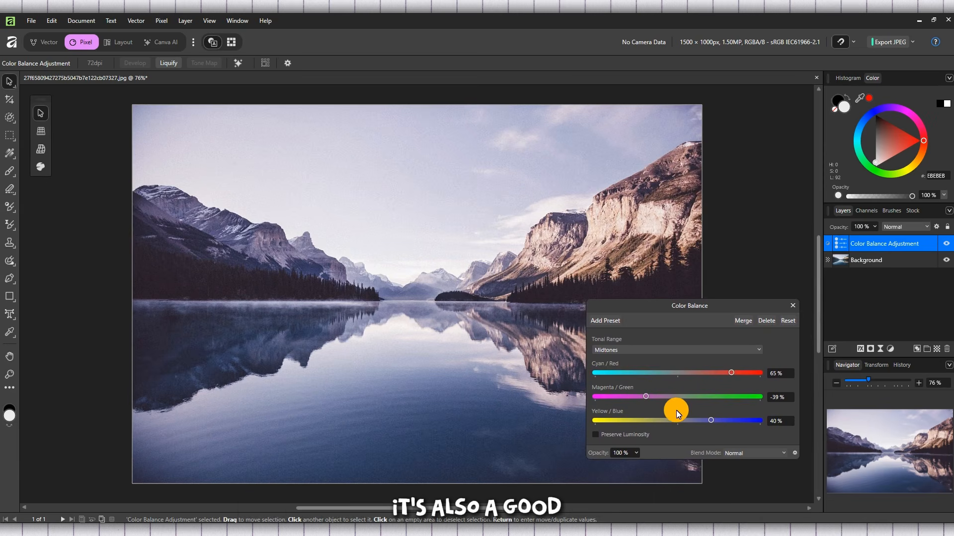
drag(714, 420, 621, 424)
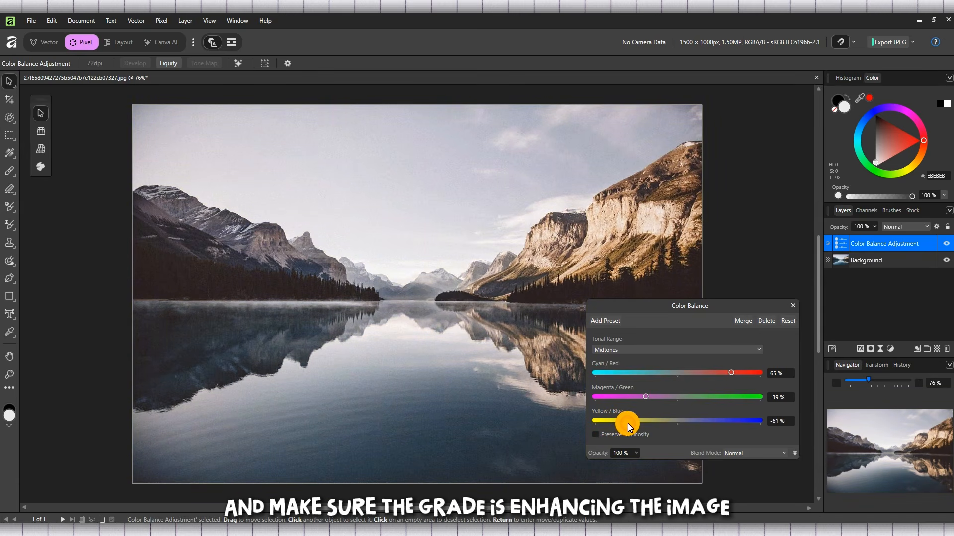
drag(629, 424, 627, 424)
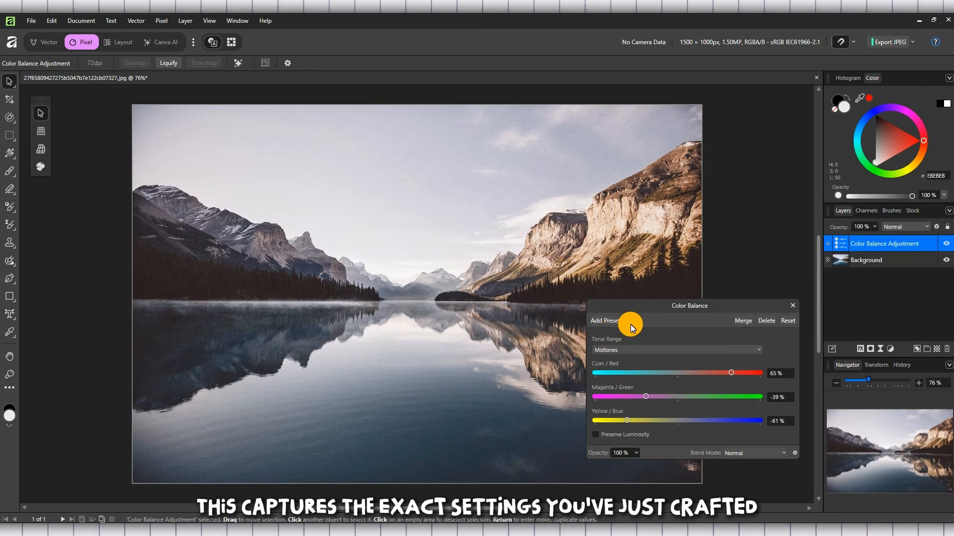
Save the current color balance settings as an adjustment preset named Tutorly
click(604, 323)
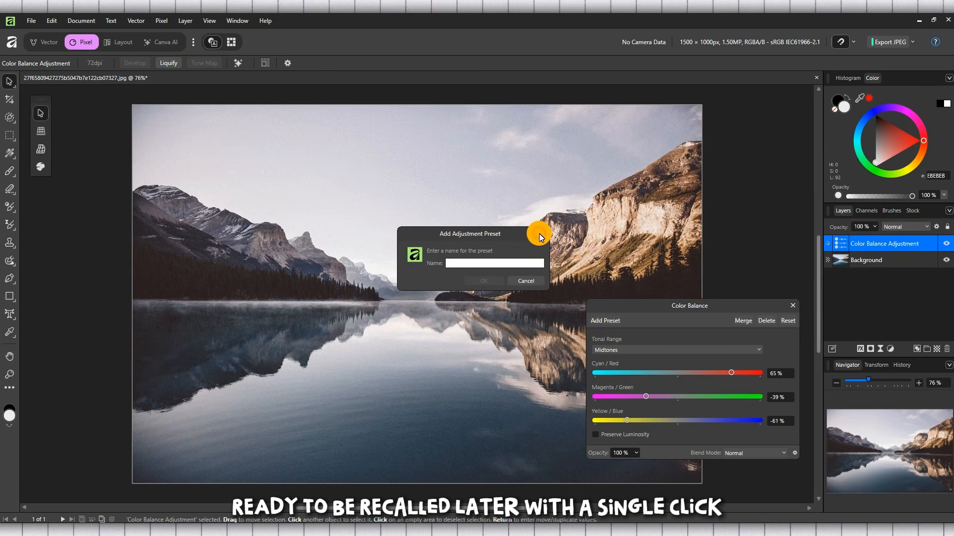
click(541, 233)
click(601, 323)
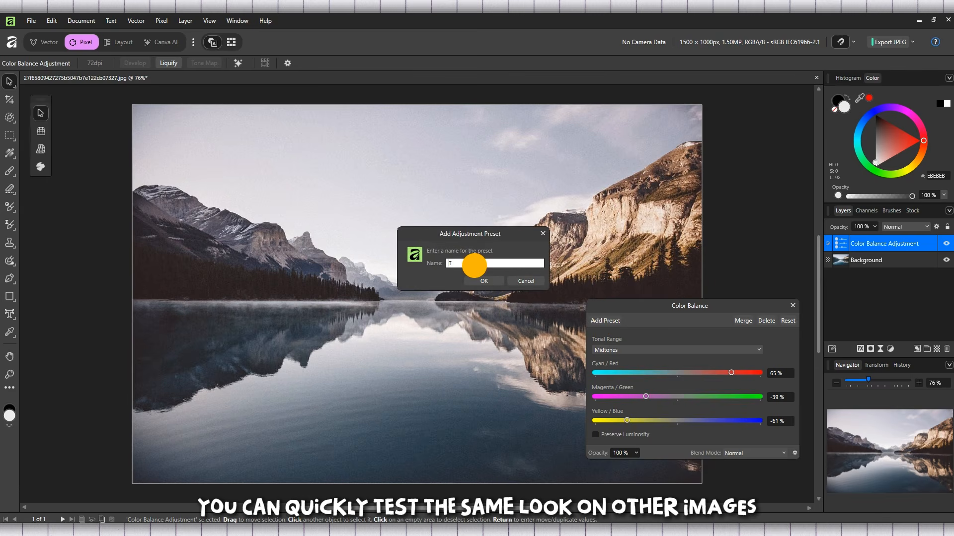
text(Tutor)
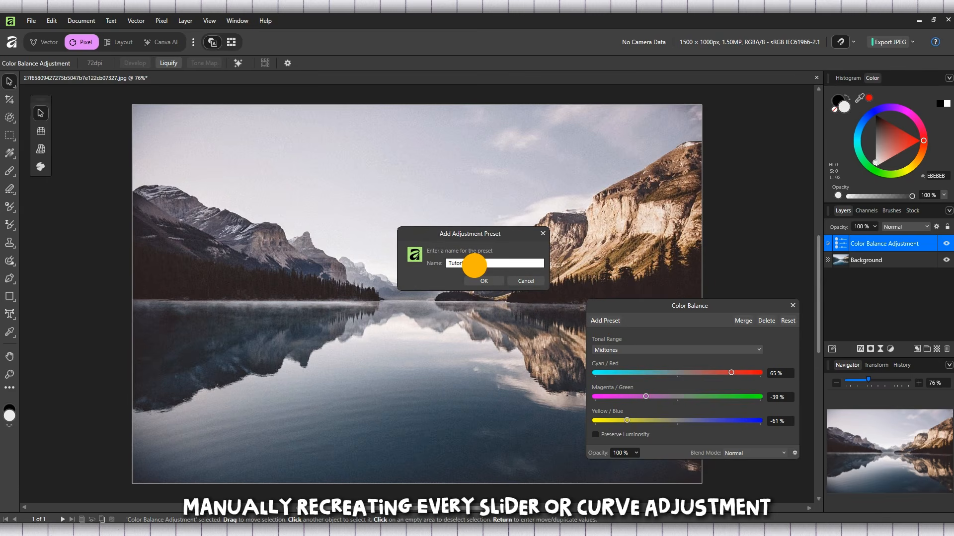
text(ly)
double_click(479, 263)
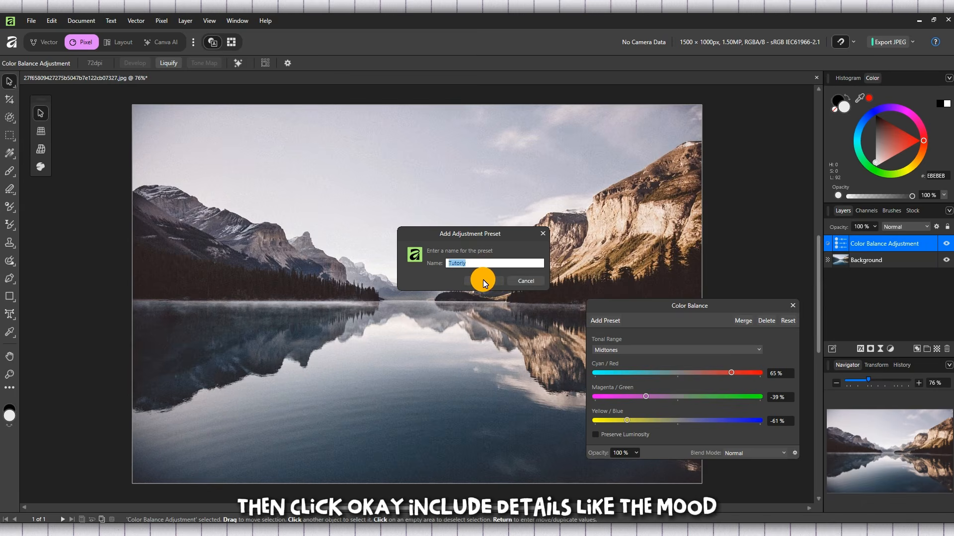
click(485, 281)
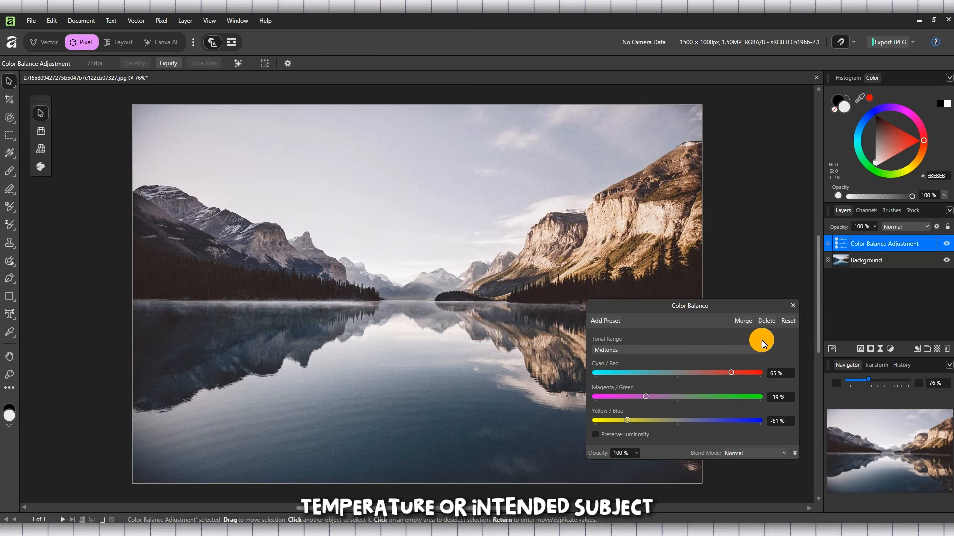
Close the Color Balance adjustment dialog
click(694, 349)
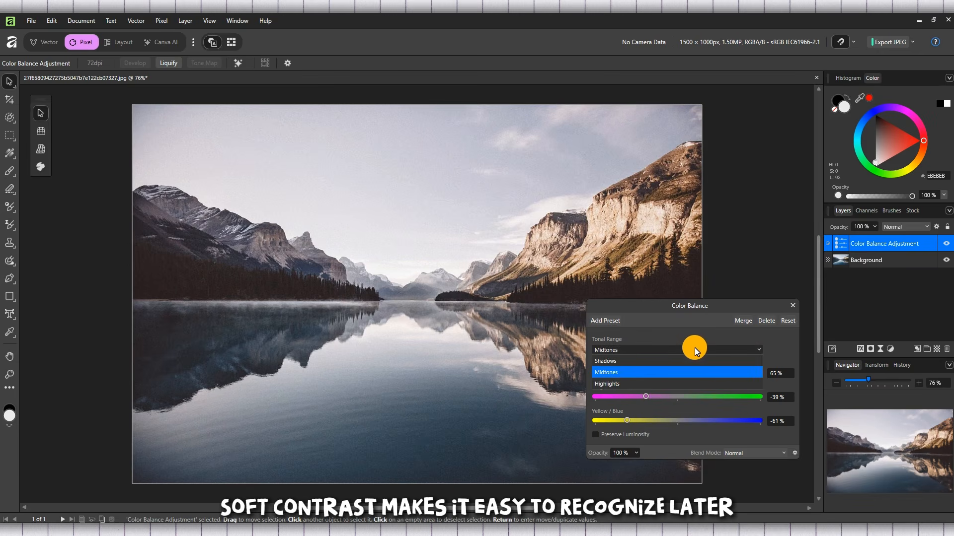
click(694, 349)
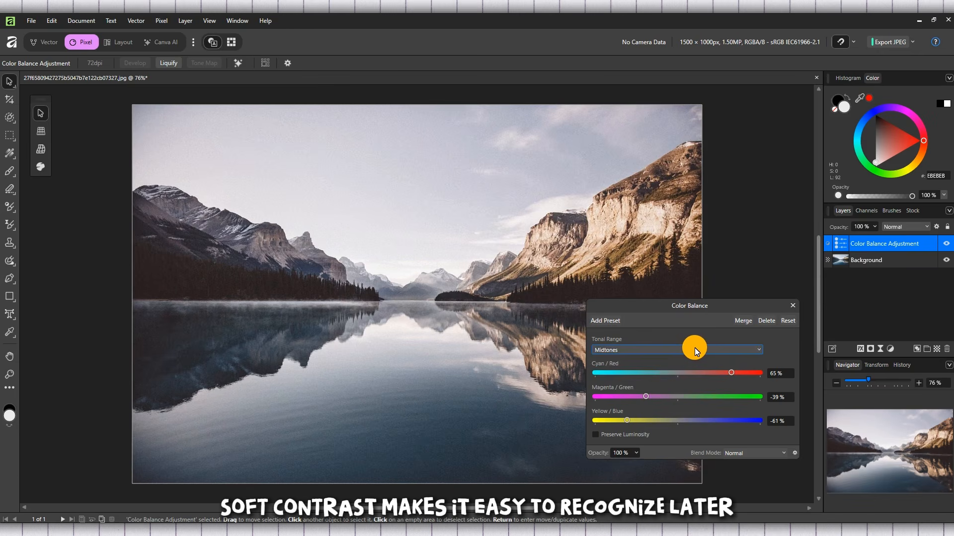
click(793, 305)
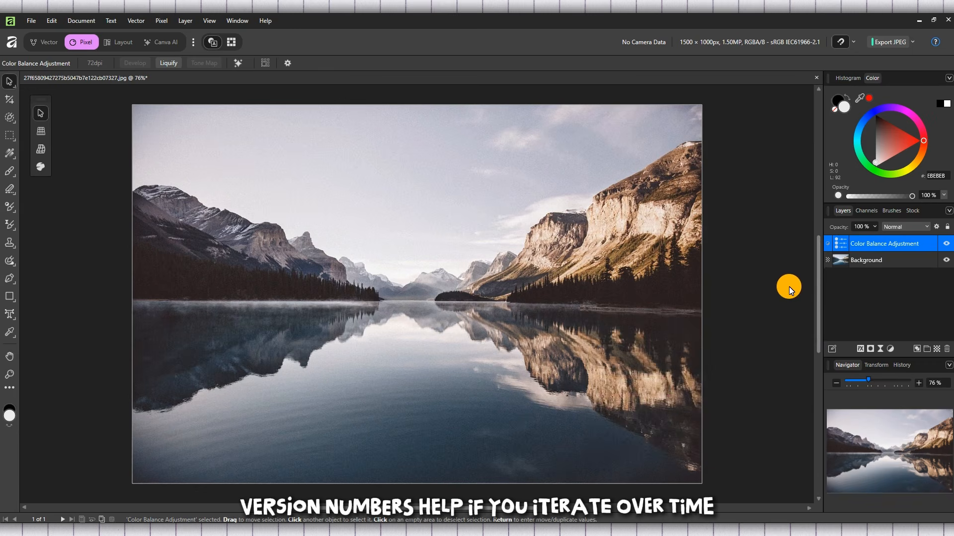
Open the portrait image Untitled design (35) from the Downloads folder
click(33, 26)
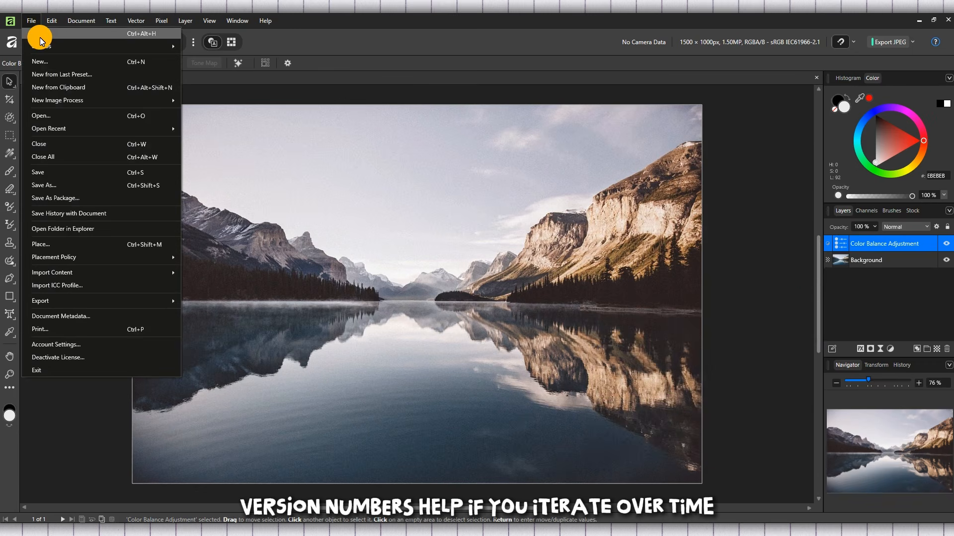
click(40, 37)
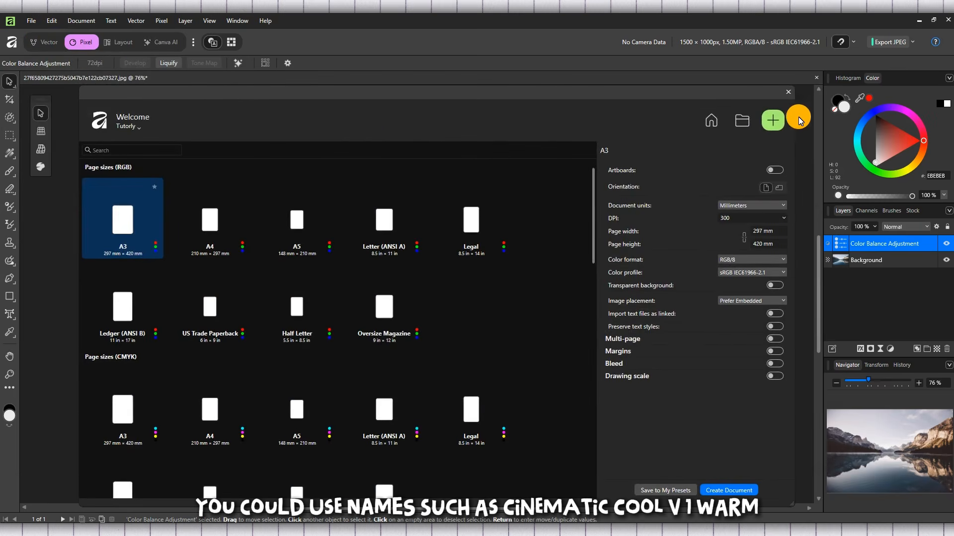
click(737, 124)
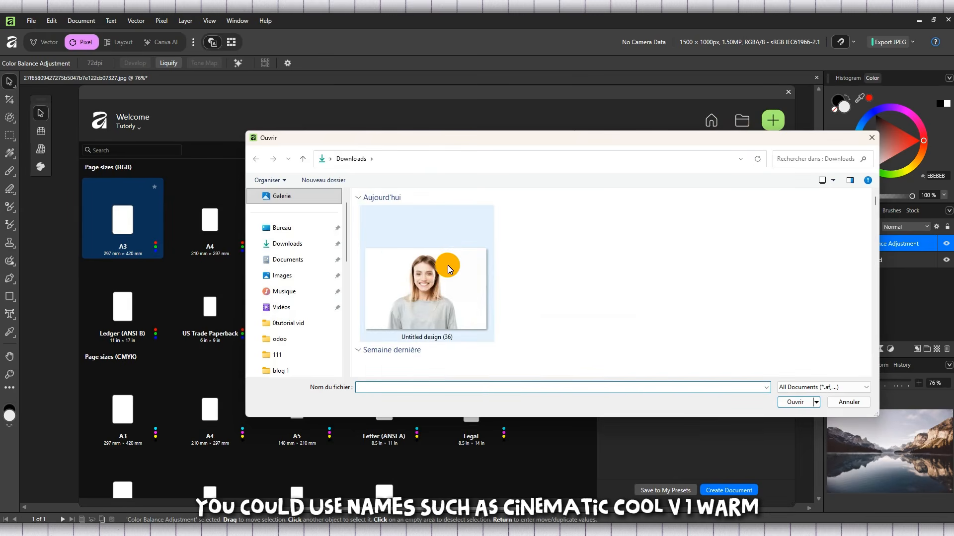
scroll(448, 265, down, 3)
click(415, 295)
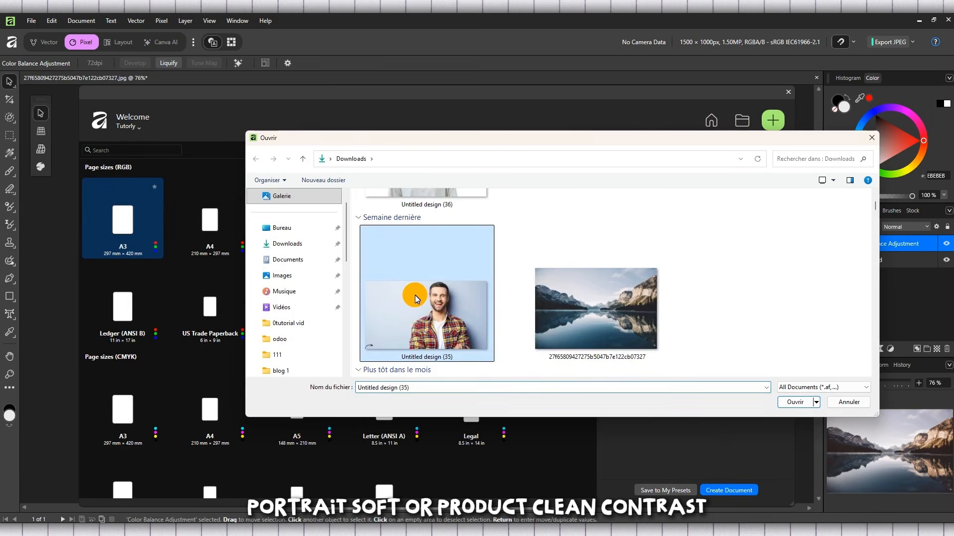
double_click(415, 295)
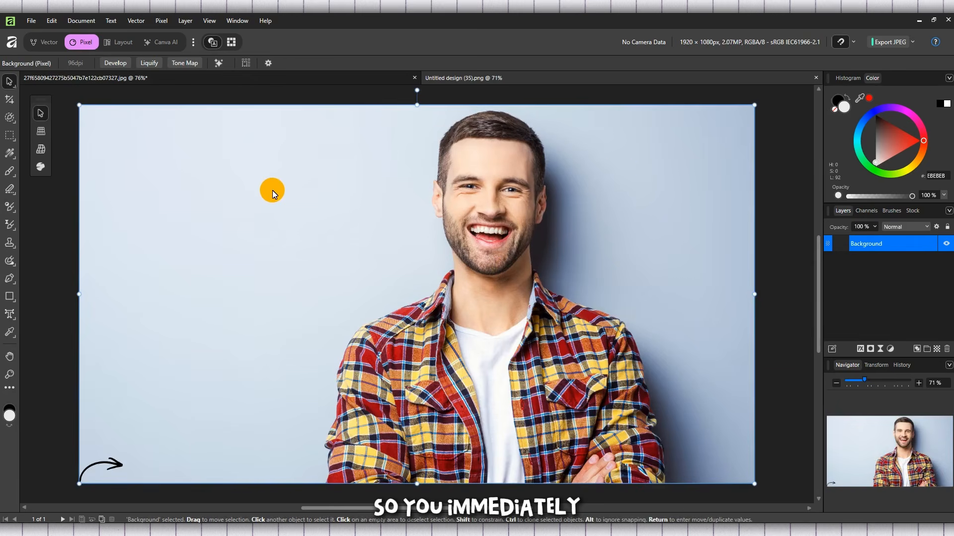
Add a new Color Balance adjustment layer to the portrait image
click(162, 20)
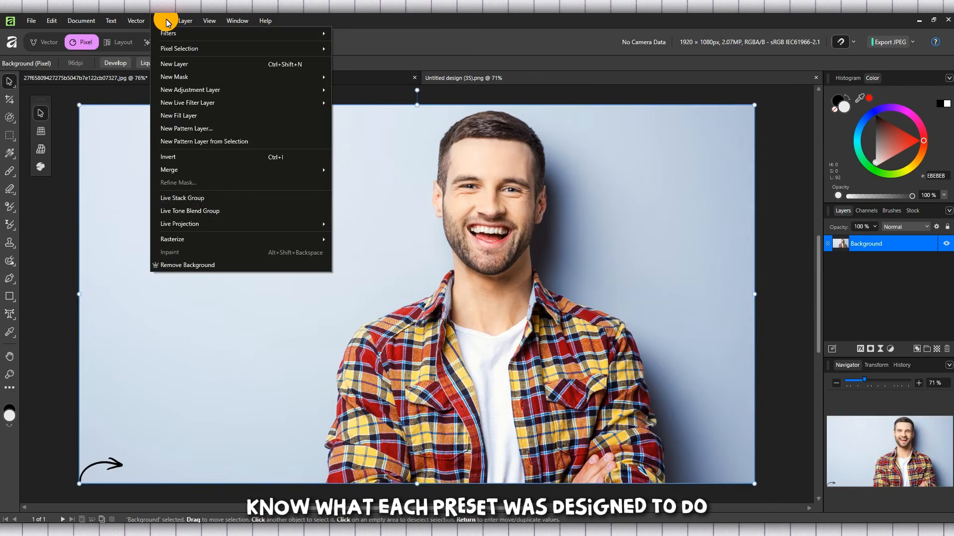
mouse_move(223, 93)
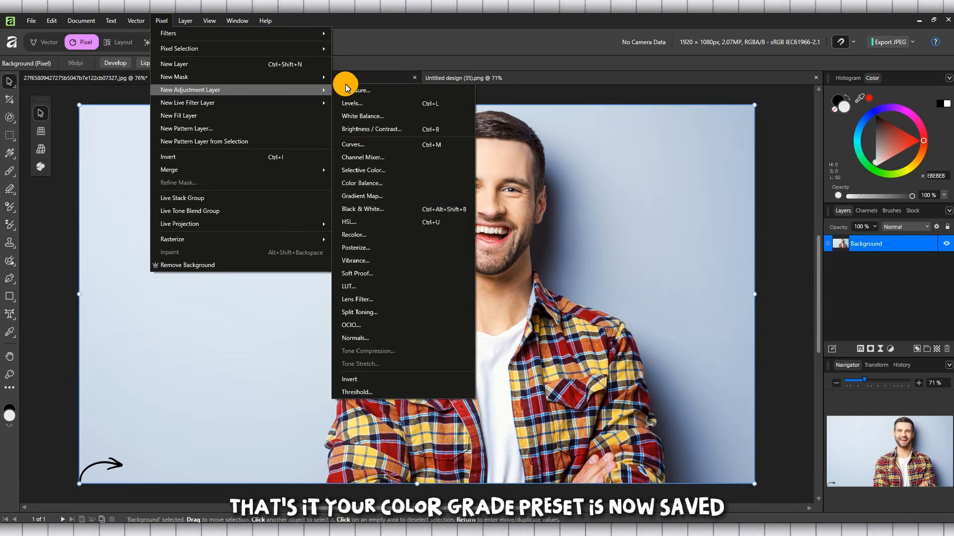
click(394, 182)
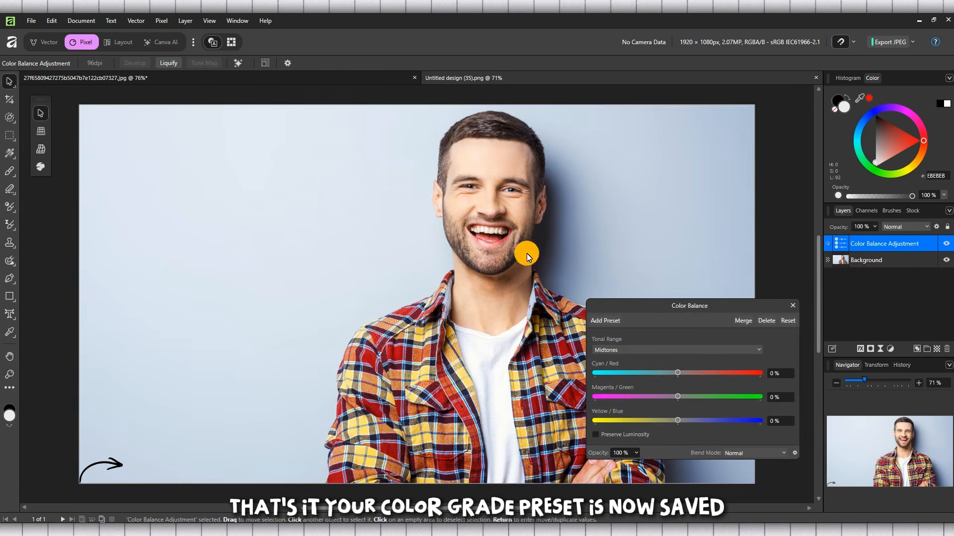
Examine the Color Balance dialog's tonal range list and controls for the saved preset
click(667, 349)
click(668, 349)
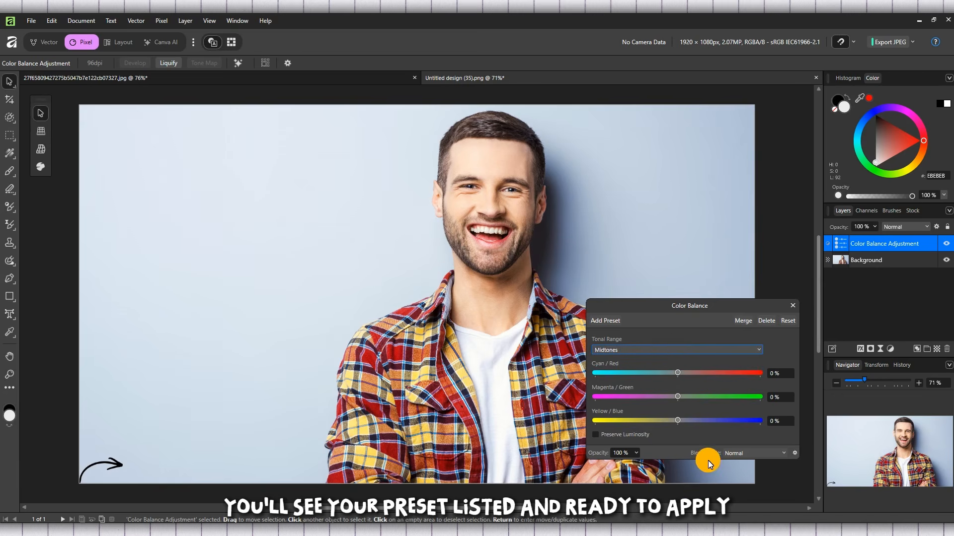
drag(740, 308, 699, 304)
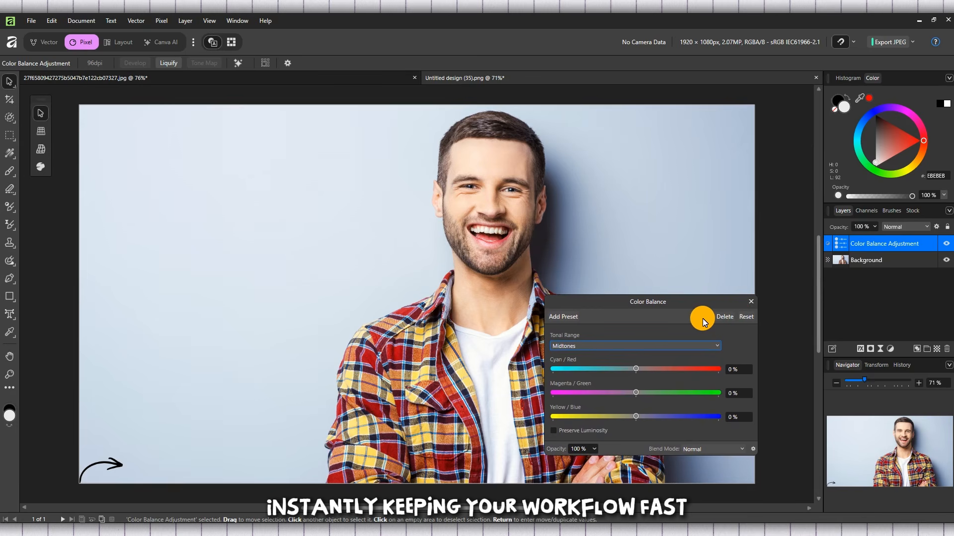
click(583, 348)
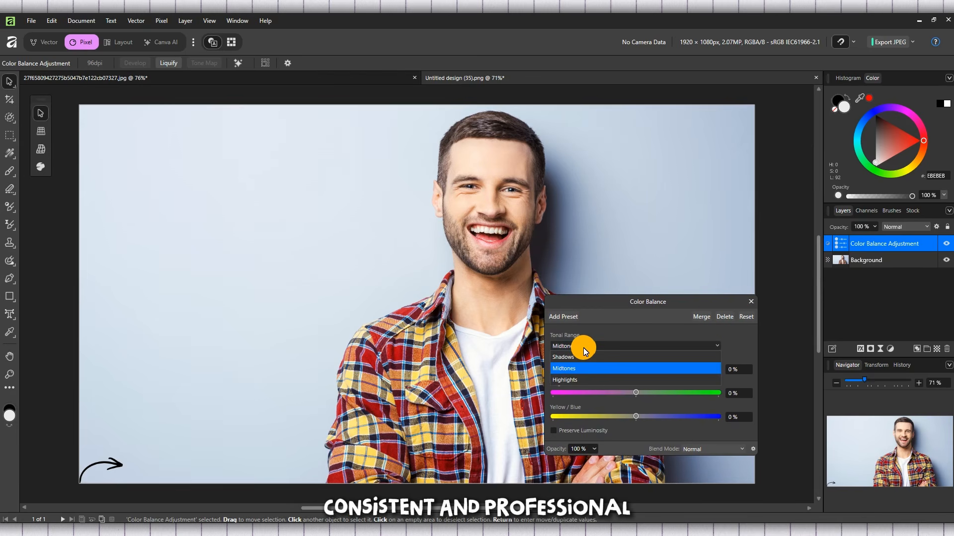
click(584, 348)
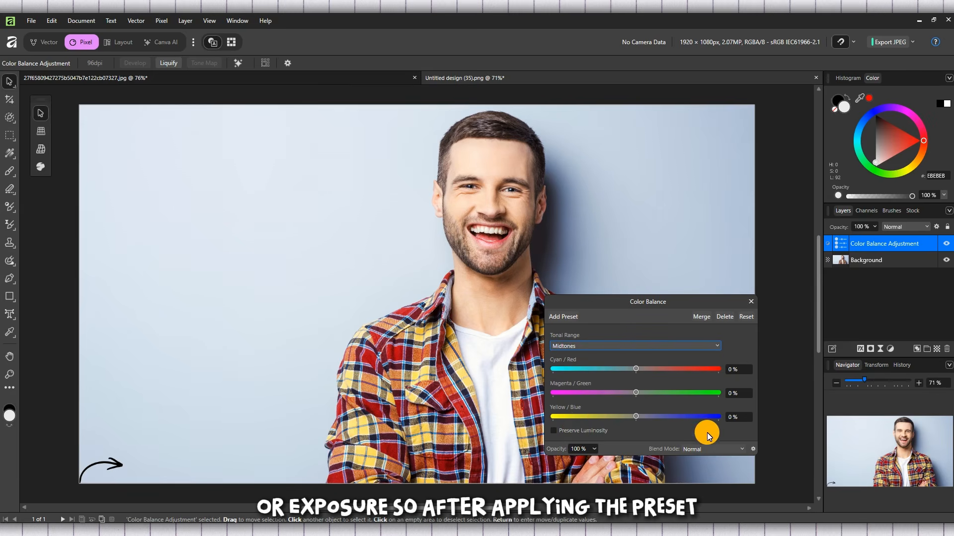
click(664, 369)
click(597, 392)
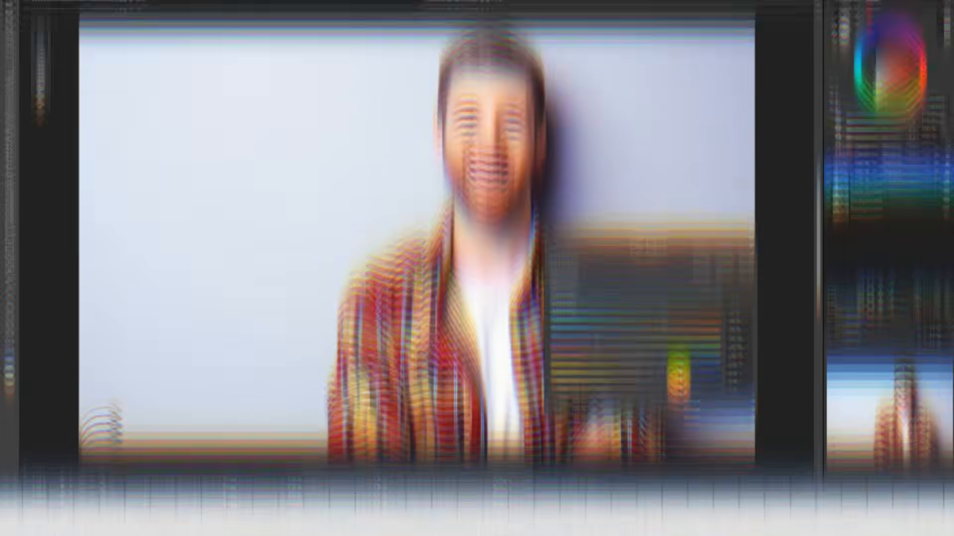